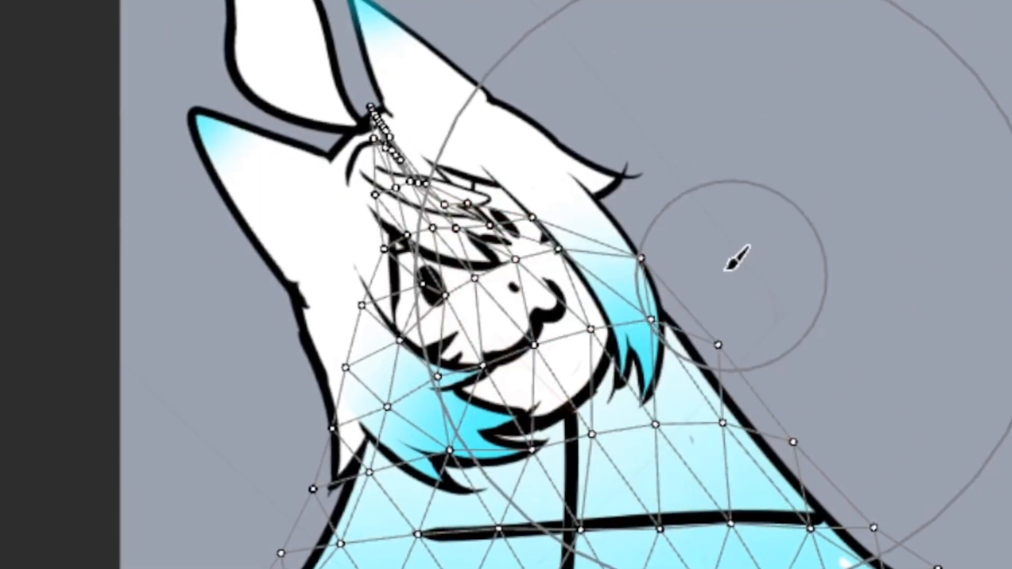
# - Adjust the top of the back hair's mesh behind the head with the deform brush at the turned head poses, undoing unwanted strokes
pyautogui.moveTo(332, 24); pyautogui.dragTo(335, 79)
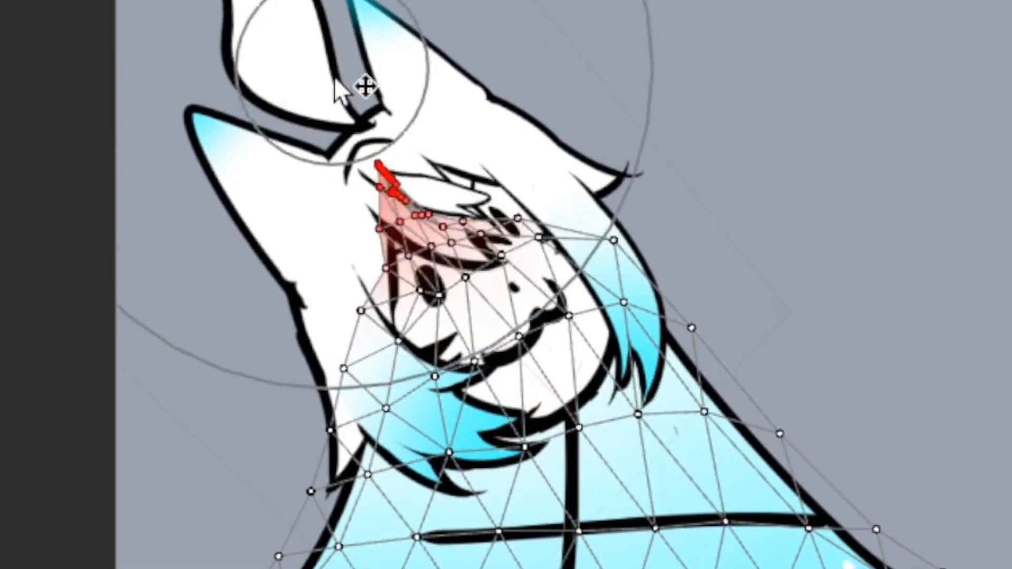
pyautogui.hotkey('ctrl', 'z')
pyautogui.moveTo(760, 31)
pyautogui.mouseDown()
pyautogui.moveTo(684, 51)
pyautogui.moveTo(446, 21)
pyautogui.mouseUp()
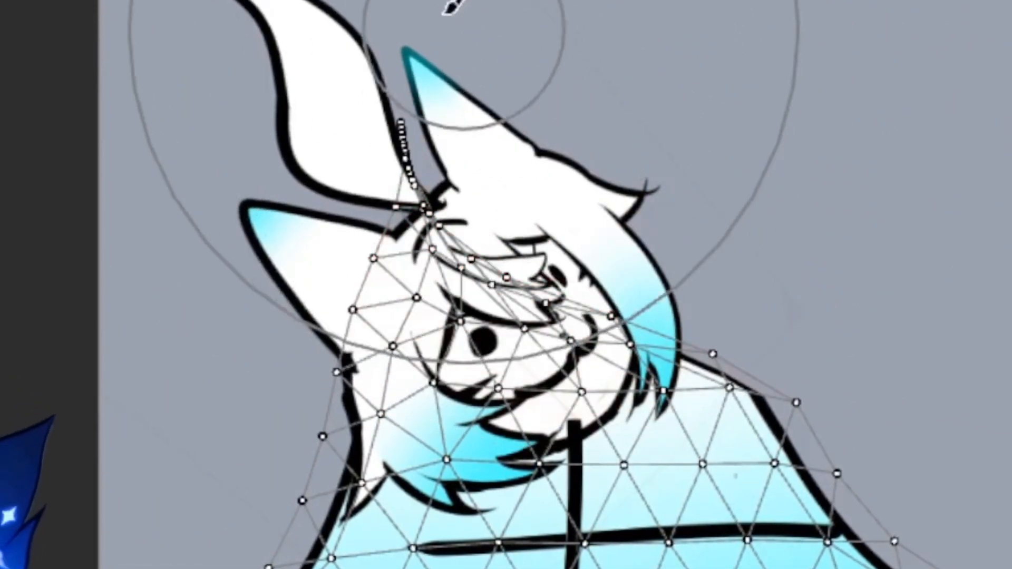
pyautogui.moveTo(274, 10)
pyautogui.mouseDown()
pyautogui.moveTo(625, 203)
pyautogui.moveTo(734, 255)
pyautogui.mouseUp()
pyautogui.hotkey('ctrl', 'z')
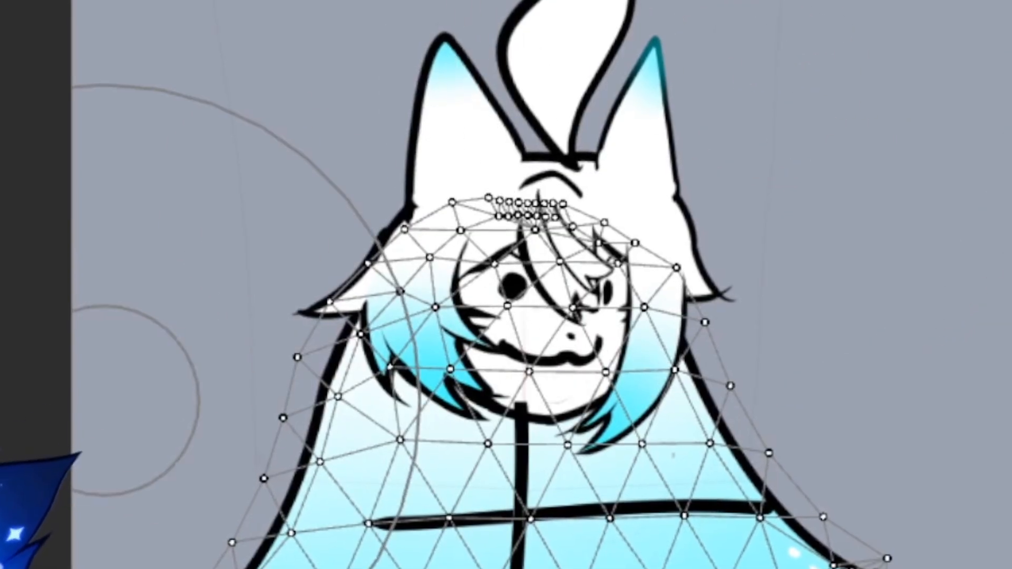
# - Squash both eye meshes vertically from their upper edges to shape the closed eyes
pyautogui.scroll(2, 506, 285)
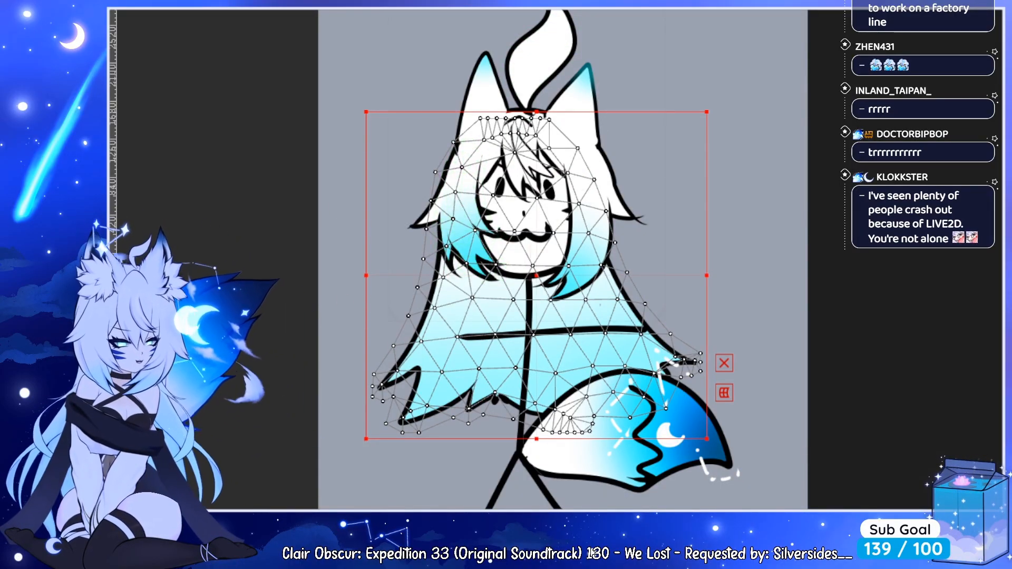
pyautogui.scroll(2, 486, 211)
pyautogui.click(485, 203)
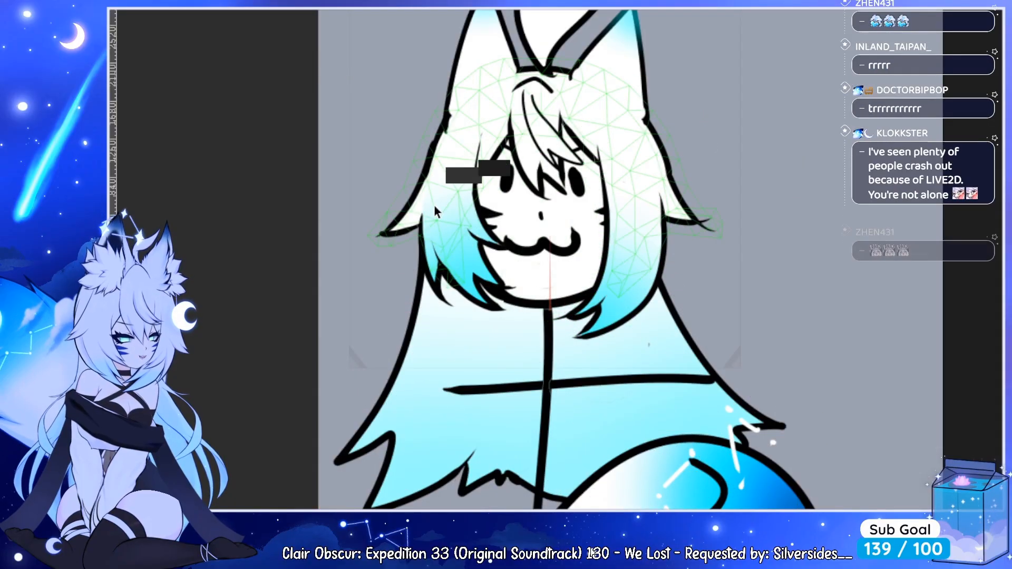
pyautogui.scroll(2, 514, 165)
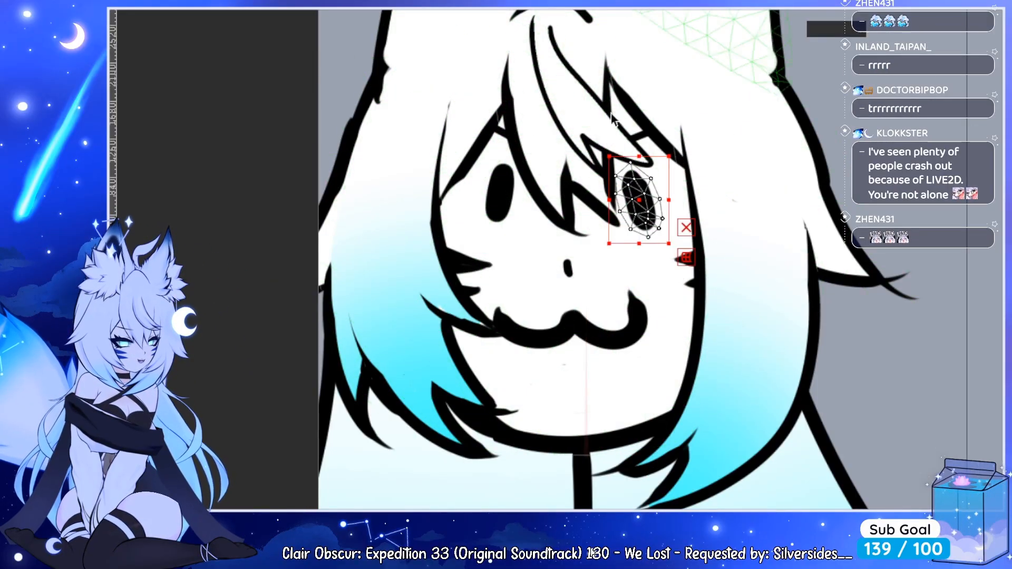
pyautogui.scroll(2, 725, 101)
pyautogui.scroll(-1, 576, 229)
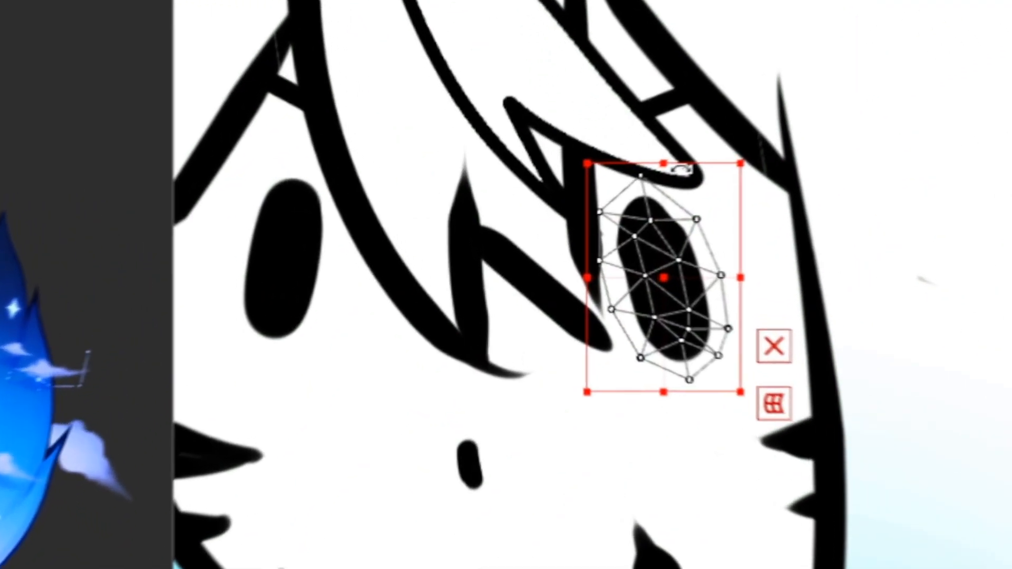
pyautogui.moveTo(572, 207); pyautogui.dragTo(580, 286)
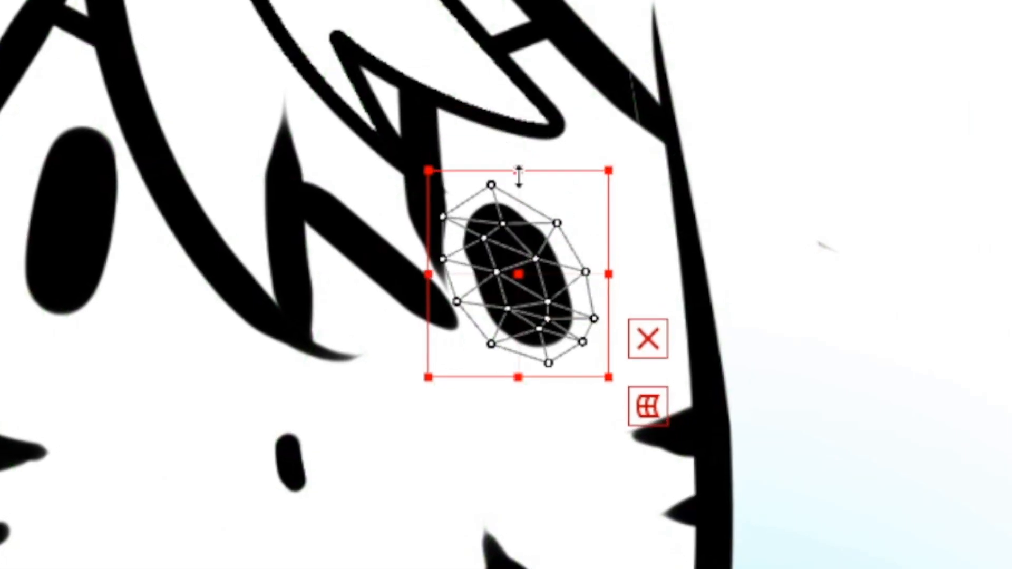
pyautogui.moveTo(572, 236); pyautogui.dragTo(572, 259)
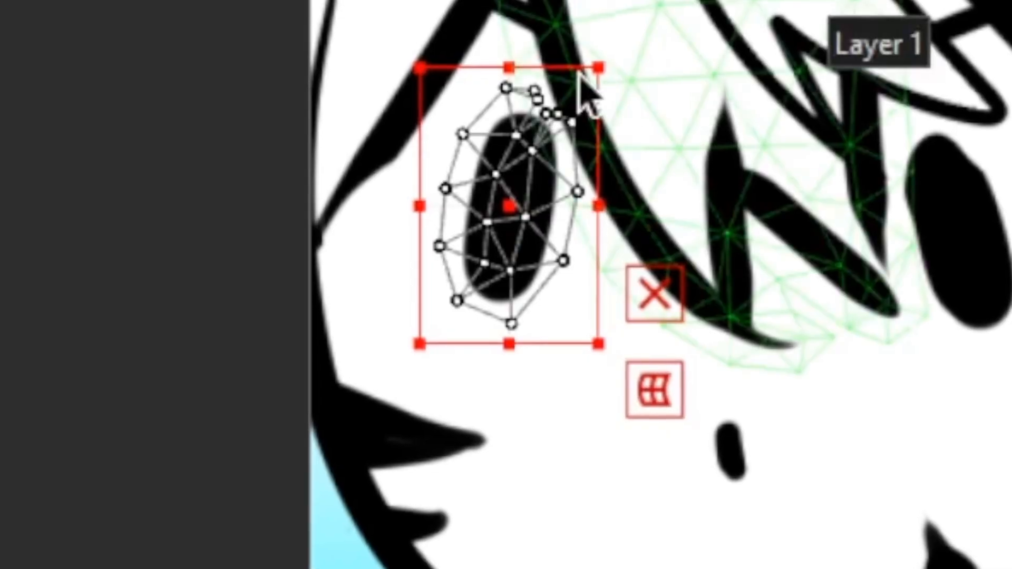
pyautogui.moveTo(508, 68); pyautogui.dragTo(494, 262)
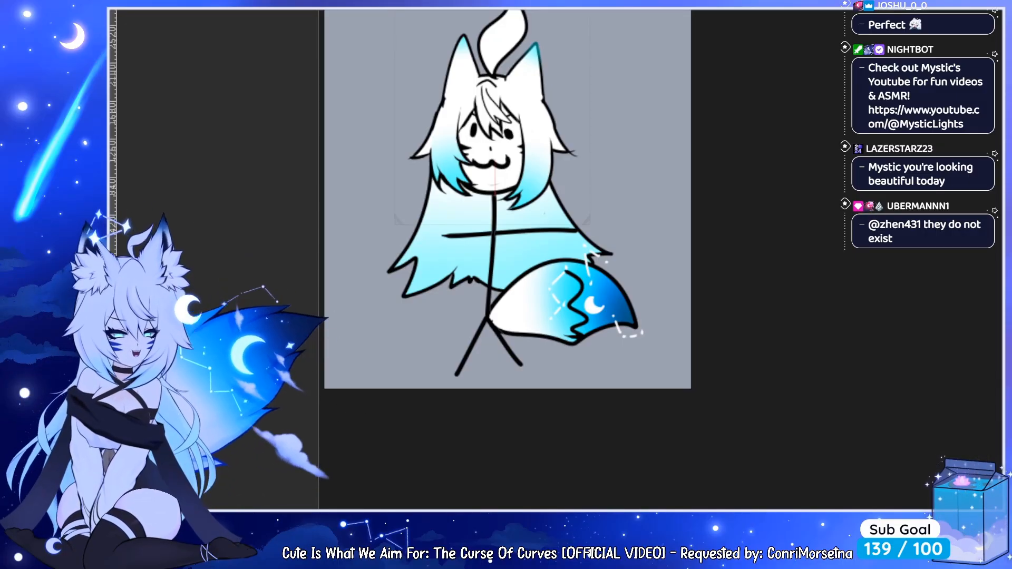
# - Flatten the shared eyebrow mesh and curve each eyebrow upward with the deform brush
pyautogui.scroll(5, 496, 108)
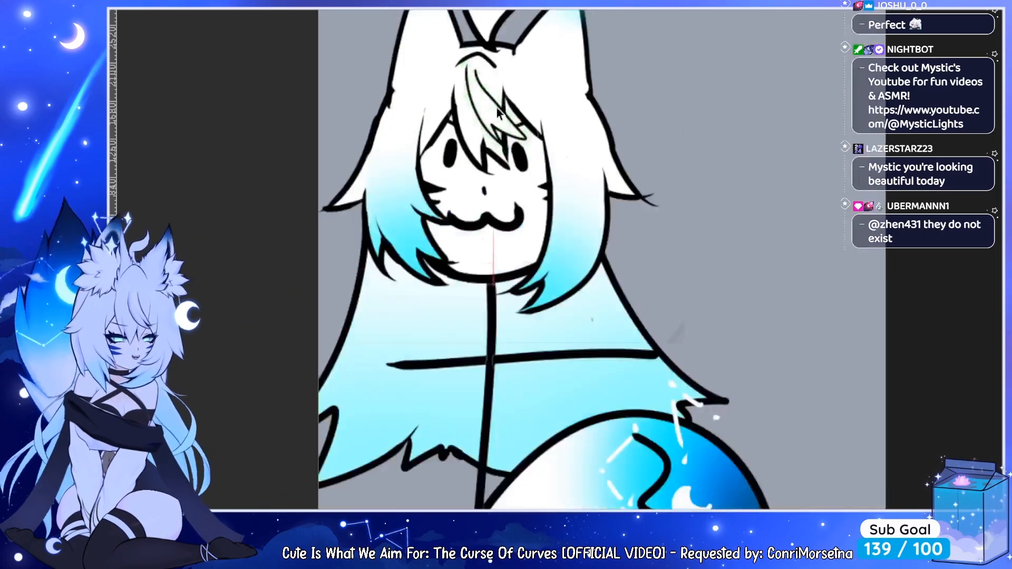
pyautogui.click(486, 97)
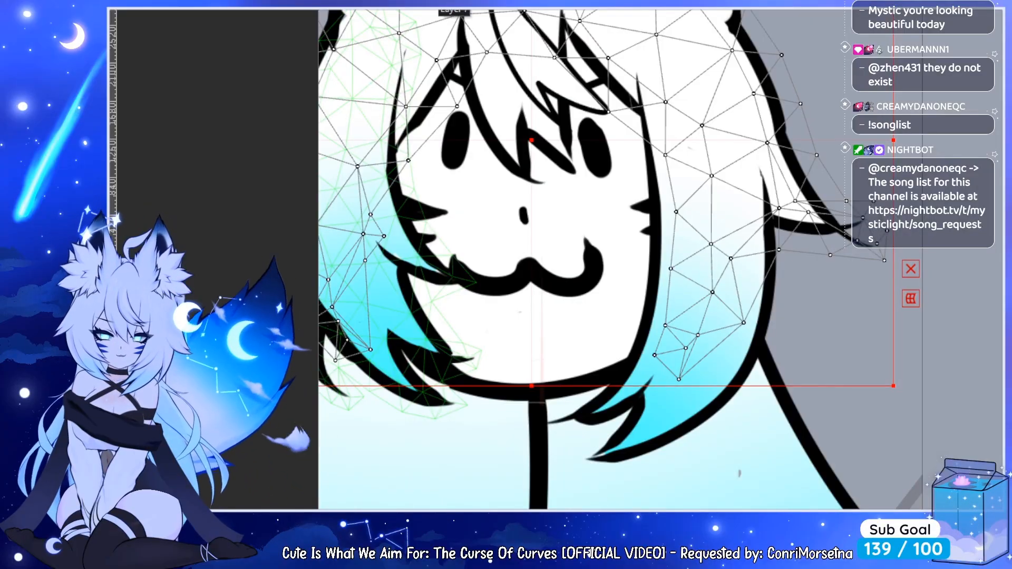
pyautogui.scroll(-3, 597, 127)
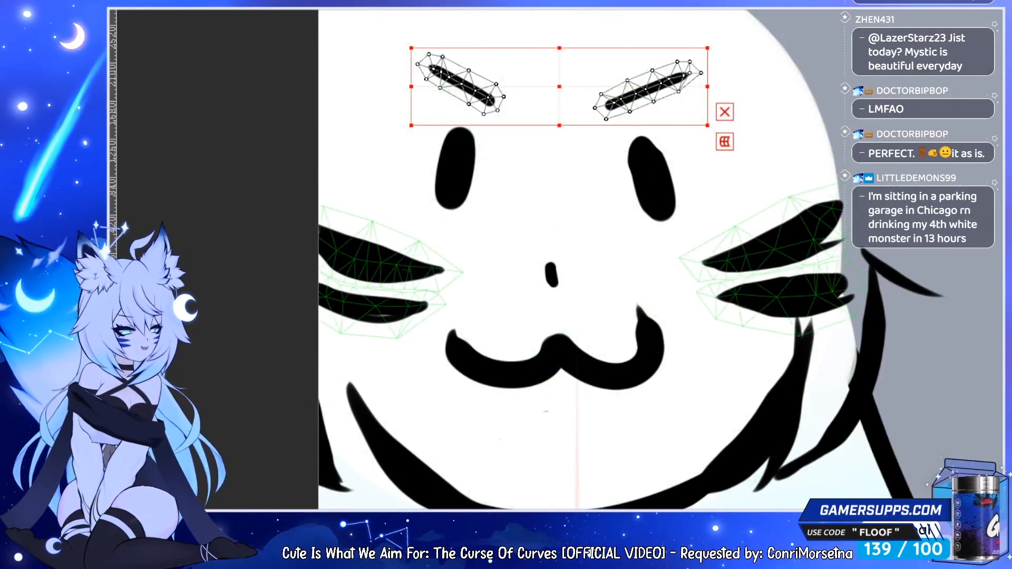
pyautogui.moveTo(560, 45); pyautogui.dragTo(555, 89)
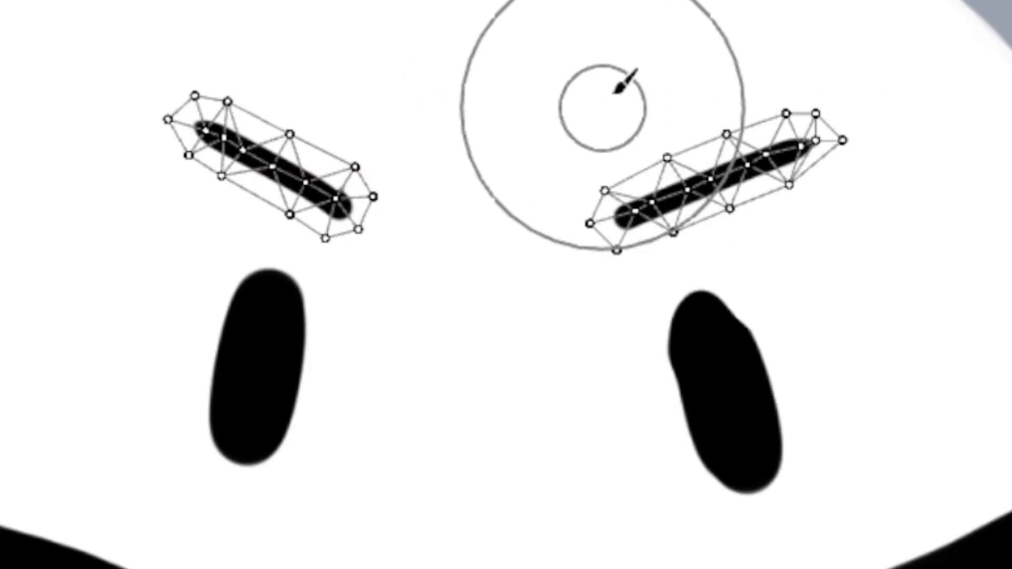
pyautogui.moveTo(635, 113); pyautogui.dragTo(647, 140)
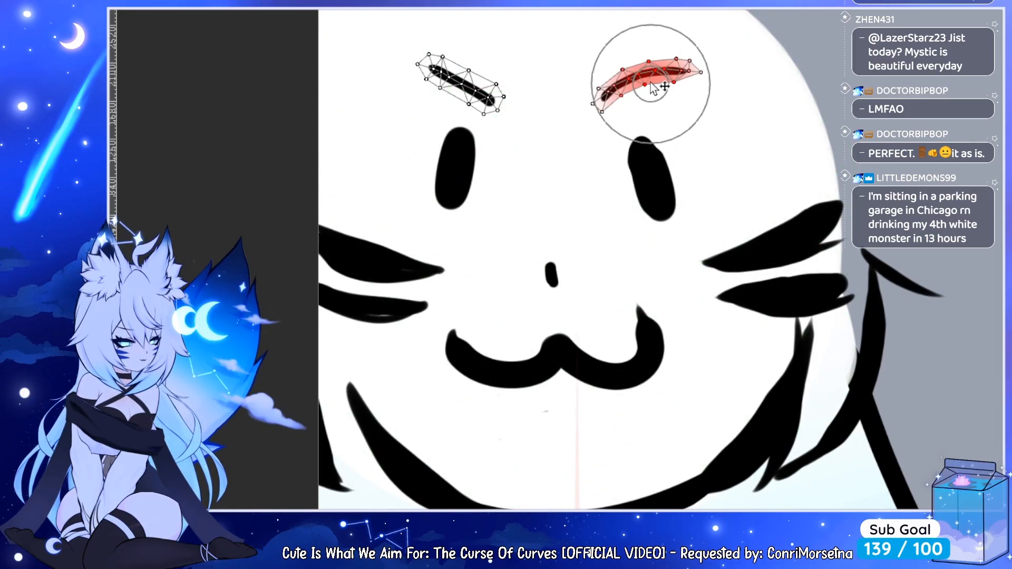
pyautogui.moveTo(640, 94); pyautogui.dragTo(639, 90)
pyautogui.moveTo(449, 108); pyautogui.dragTo(459, 82)
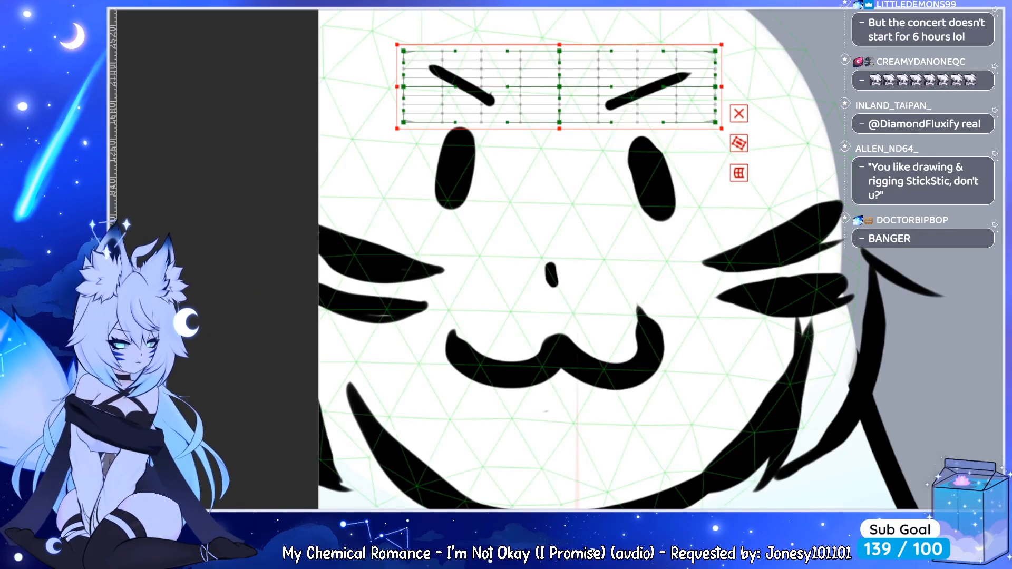
# - Try the eyebrow warp deformer in a raised position, undo the move, and shift the deformer slightly down instead
pyautogui.moveTo(569, 89); pyautogui.dragTo(569, 46)
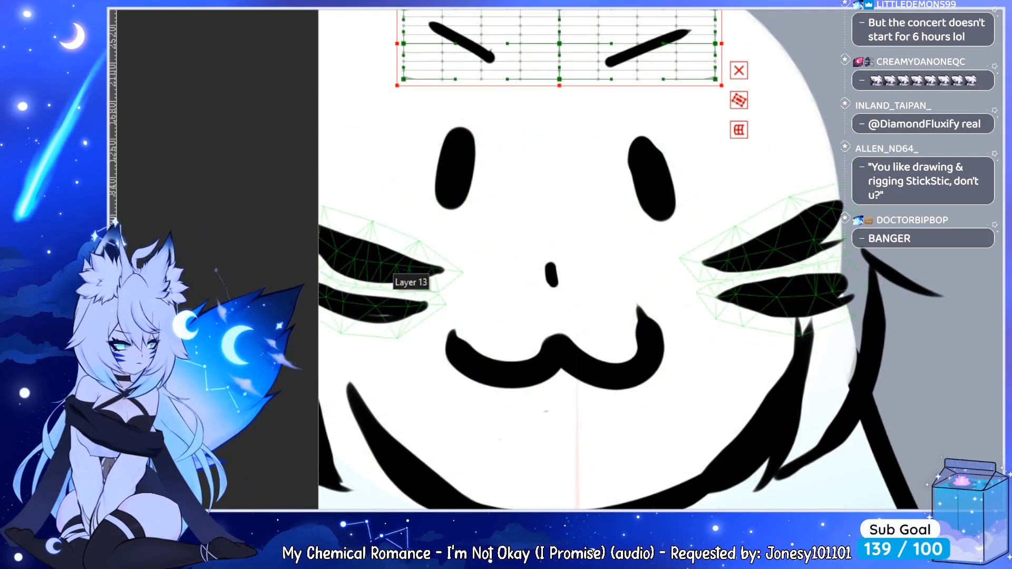
pyautogui.hotkey('ctrl', 'z')
pyautogui.moveTo(549, 90); pyautogui.dragTo(549, 109)
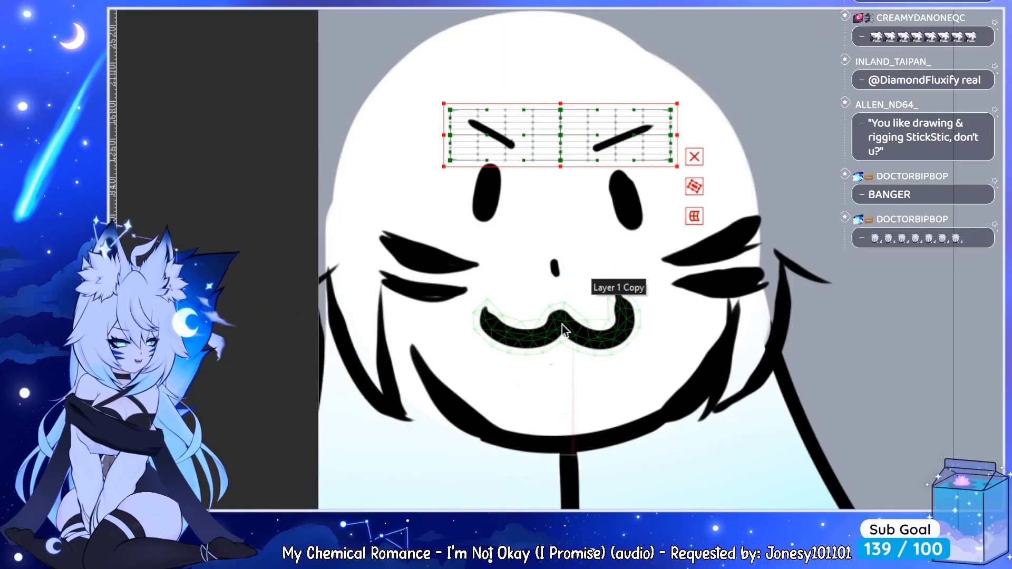
# - Complete the five-point deform path along the mouth line and pull its points down to bend the mouth into an arch
pyautogui.click(562, 329)
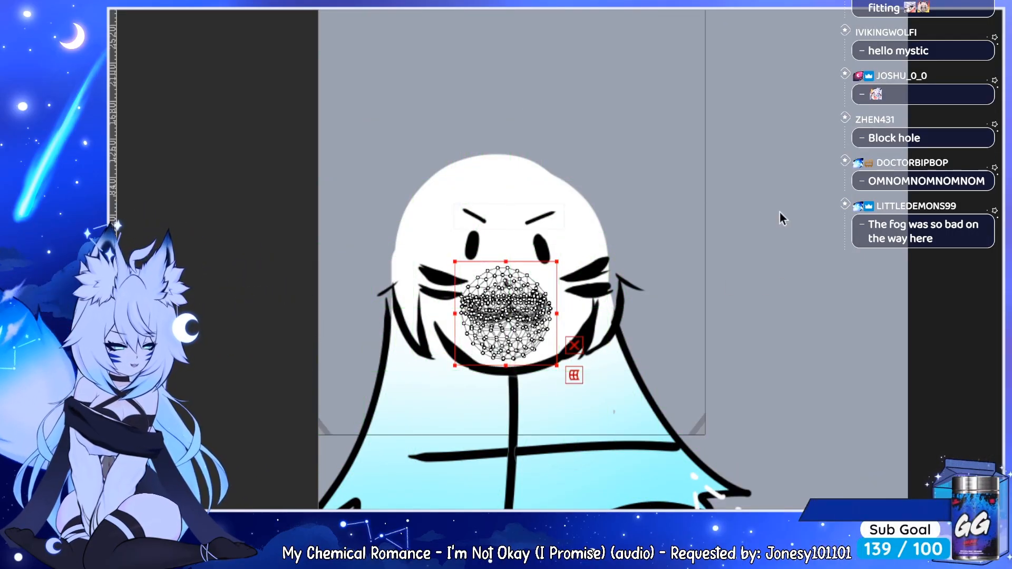
pyautogui.scroll(3, 456, 385)
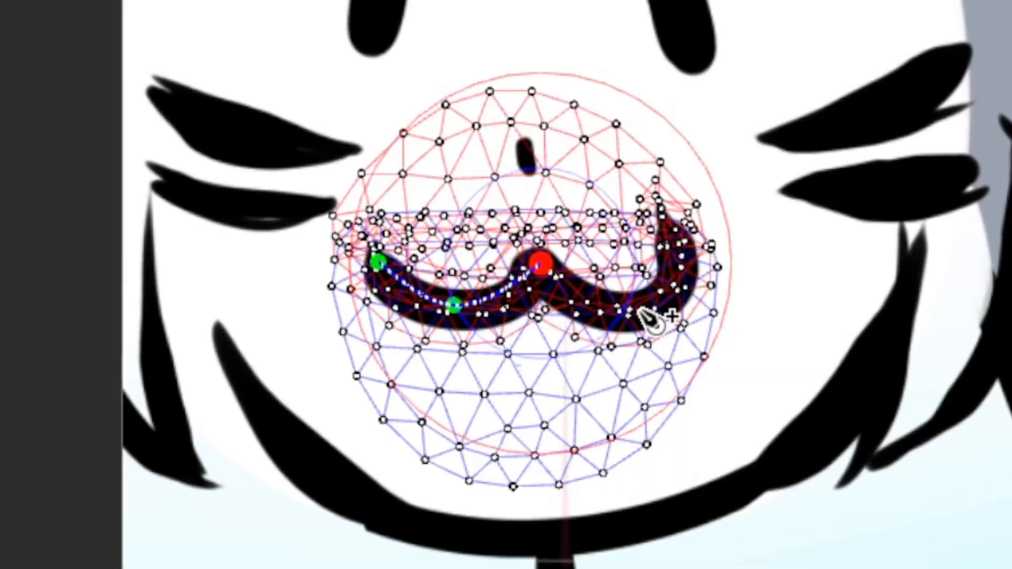
pyautogui.click(639, 303)
pyautogui.click(682, 227)
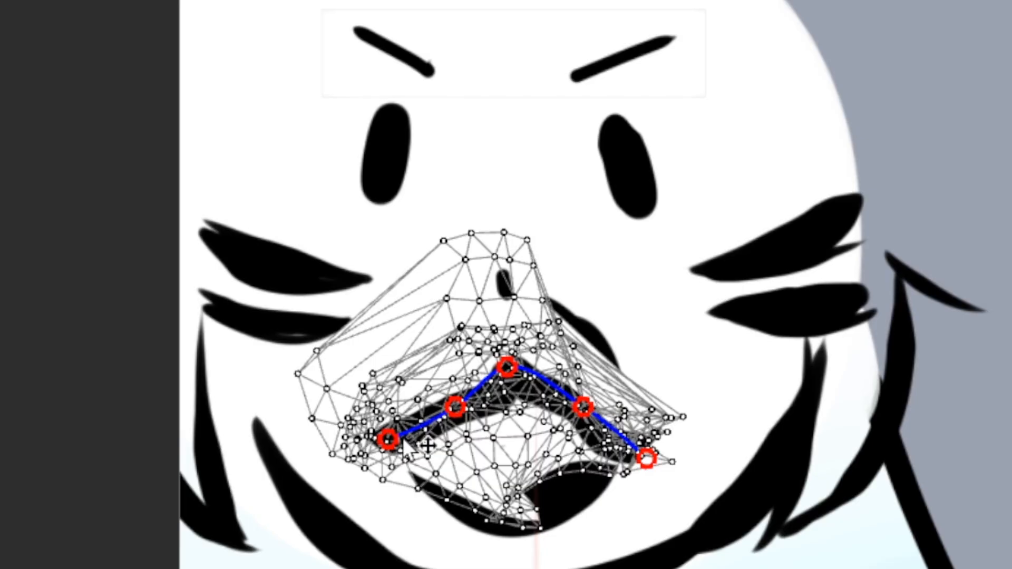
pyautogui.moveTo(388, 438); pyautogui.dragTo(403, 469)
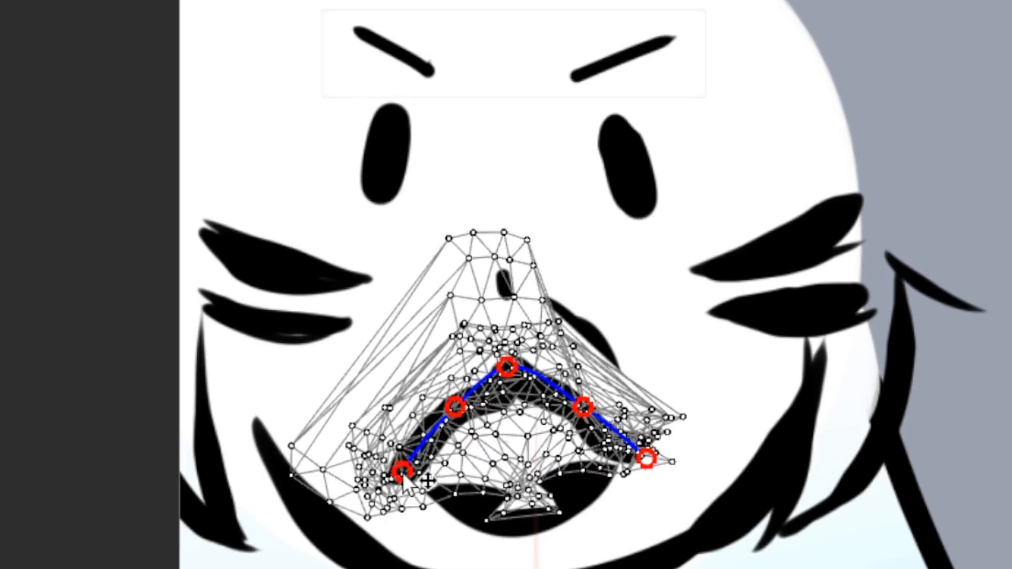
pyautogui.moveTo(511, 368); pyautogui.dragTo(512, 382)
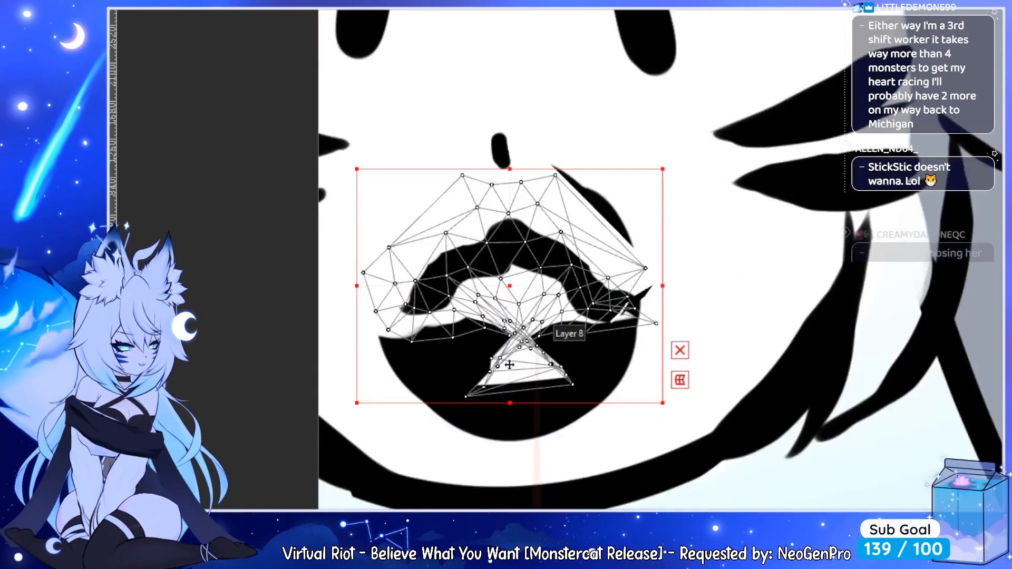
# - Spread the bunched lower vertices of the mouth line's mesh down across the open mouth and smooth them with the deform brush
pyautogui.scroll(4, 510, 363)
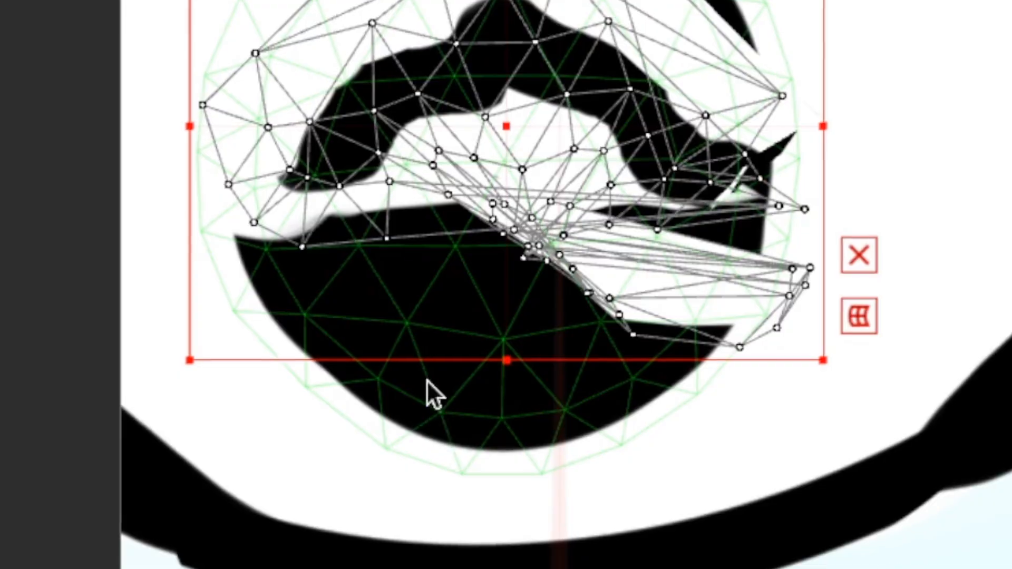
pyautogui.moveTo(424, 400); pyautogui.dragTo(699, 252)
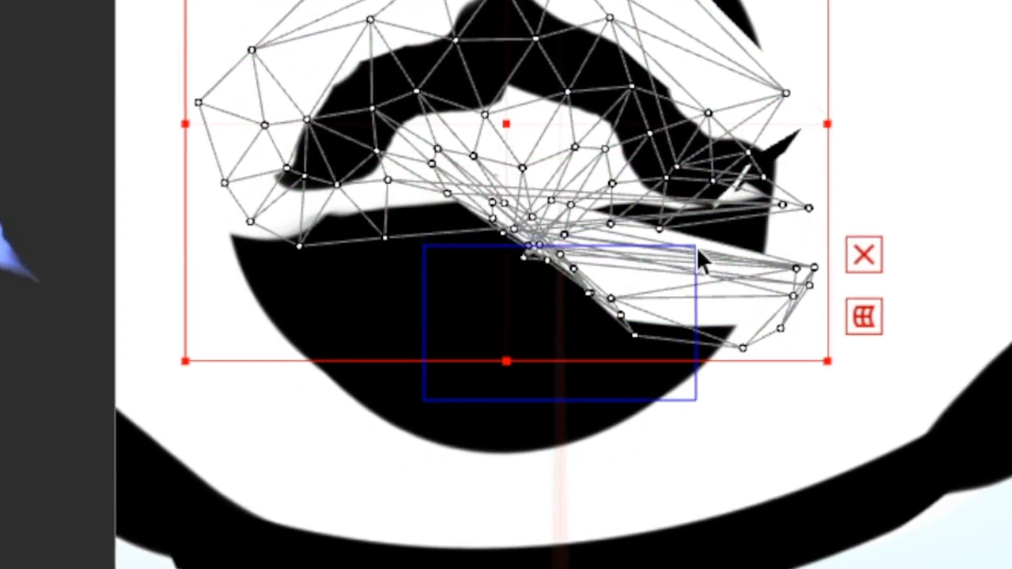
pyautogui.moveTo(589, 308); pyautogui.dragTo(391, 408)
pyautogui.moveTo(493, 217); pyautogui.dragTo(280, 278)
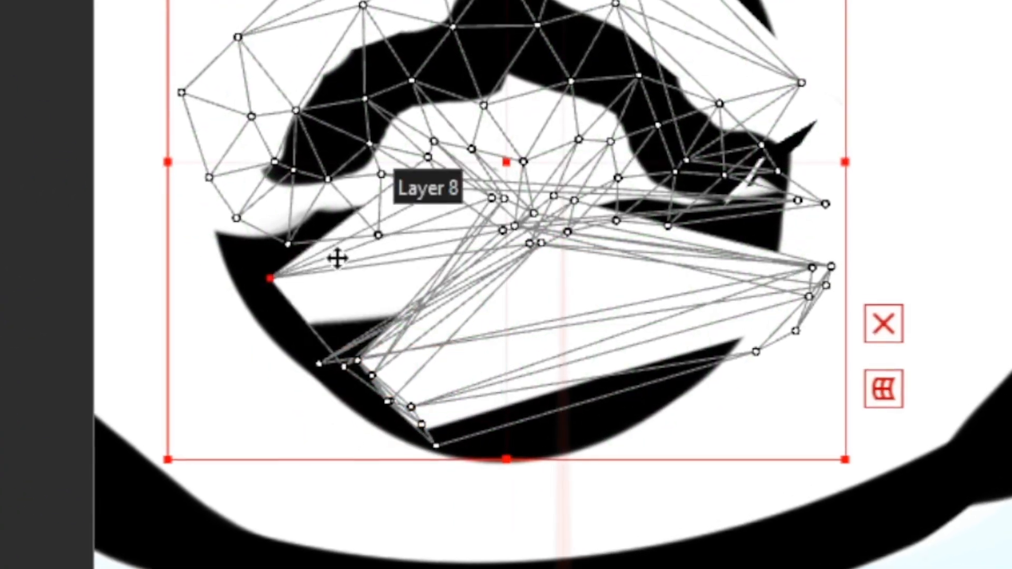
pyautogui.press('b')
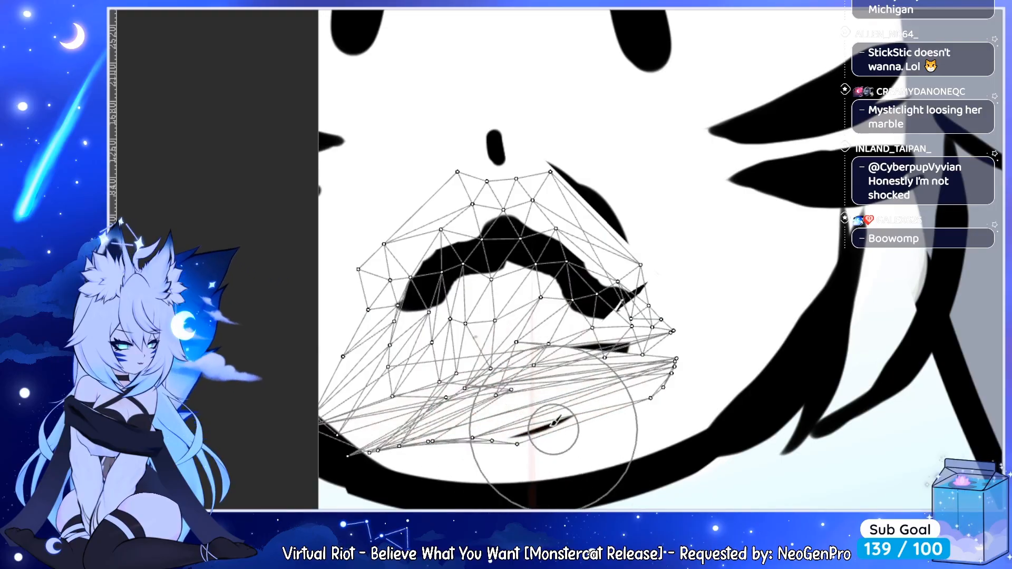
pyautogui.moveTo(554, 430)
pyautogui.mouseDown()
pyautogui.moveTo(597, 443)
pyautogui.moveTo(631, 433)
pyautogui.mouseUp()
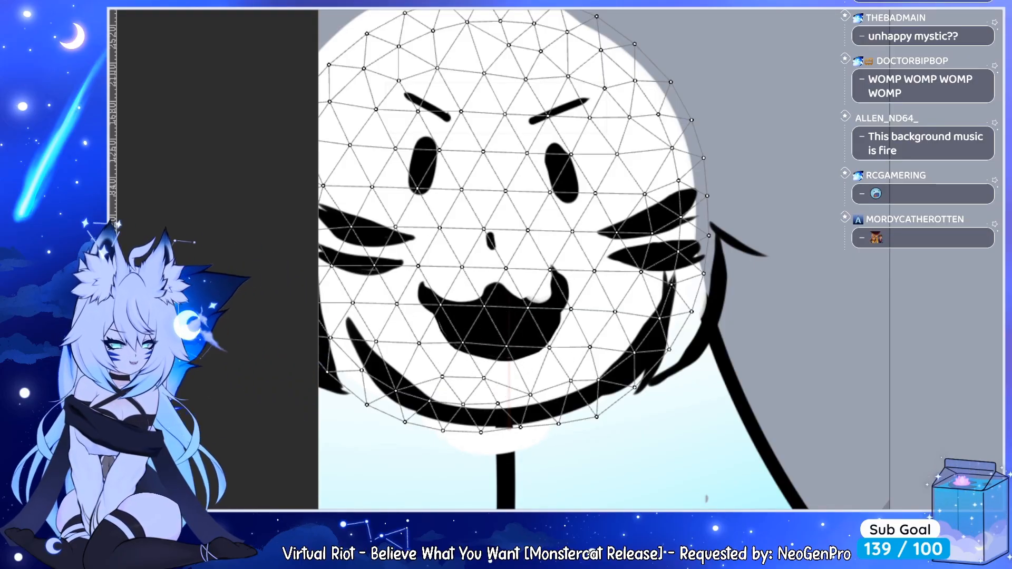
# - Examine the white area below the chin, selecting the face, lower mouth and mouth line meshes to compare their coverage
pyautogui.scroll(5, 519, 419)
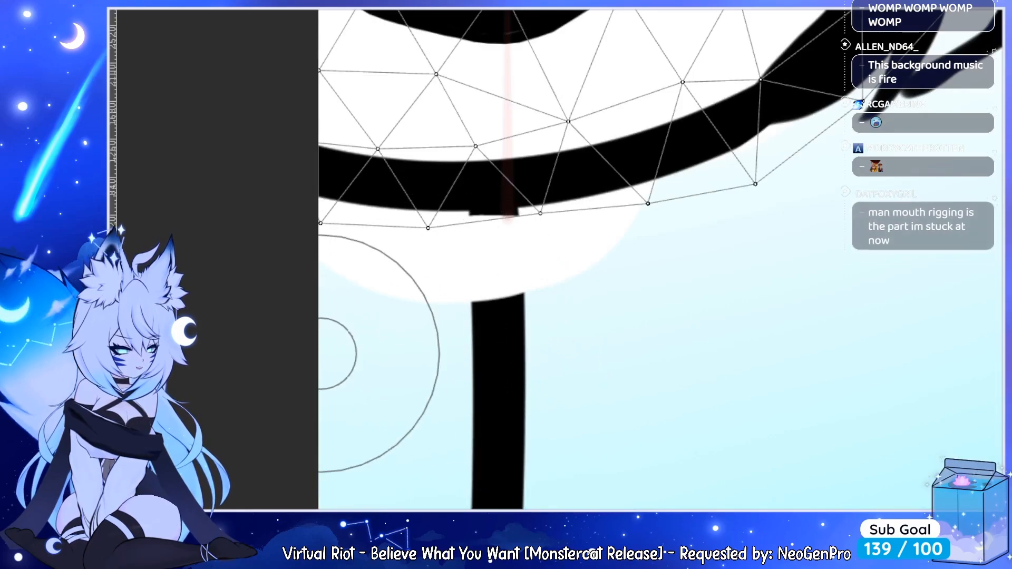
pyautogui.scroll(-8, 556, 203)
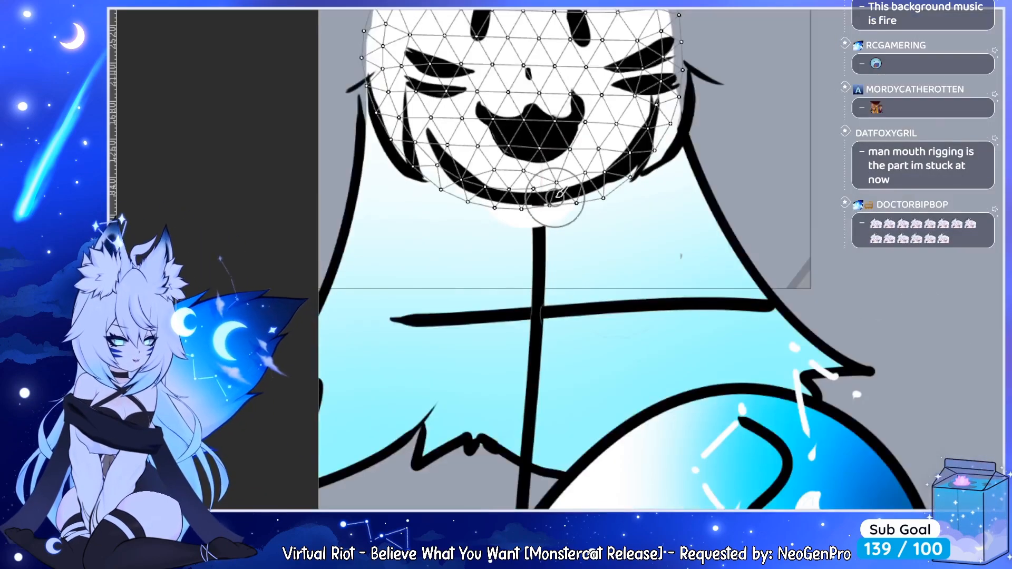
pyautogui.scroll(2, 558, 202)
pyautogui.moveTo(558, 202); pyautogui.dragTo(507, 384)
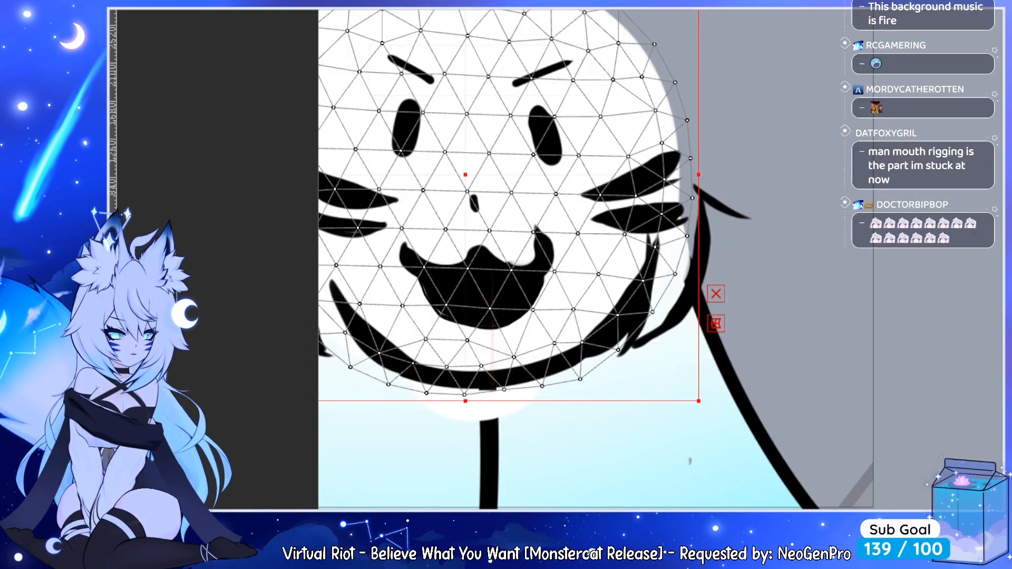
pyautogui.click(496, 377)
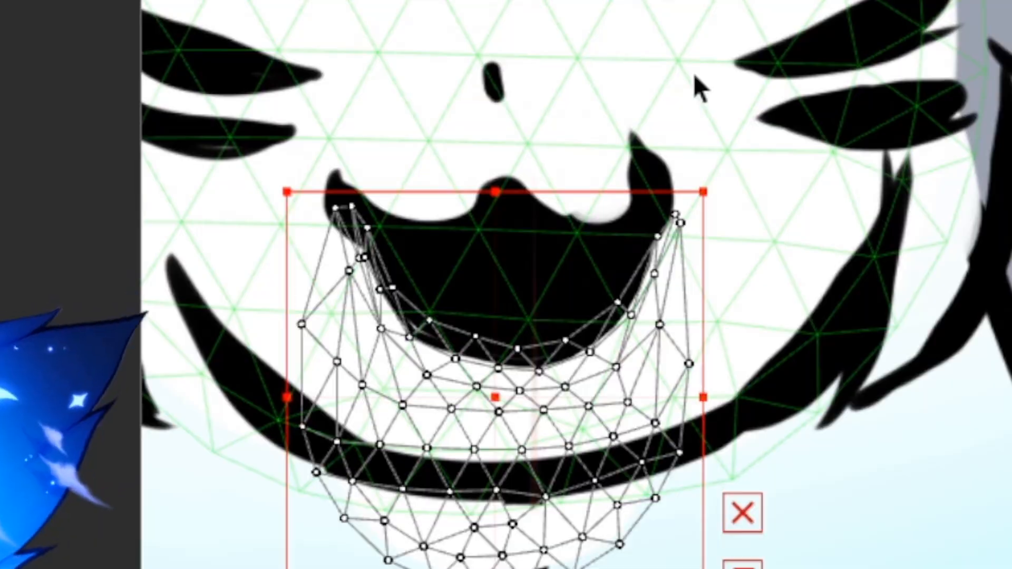
pyautogui.click(563, 201)
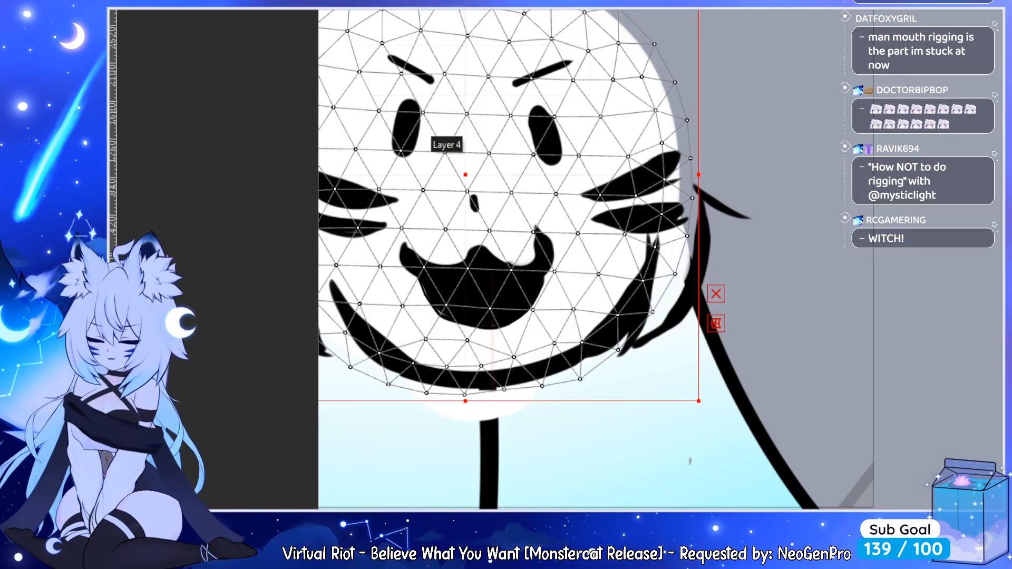
pyautogui.click(462, 221)
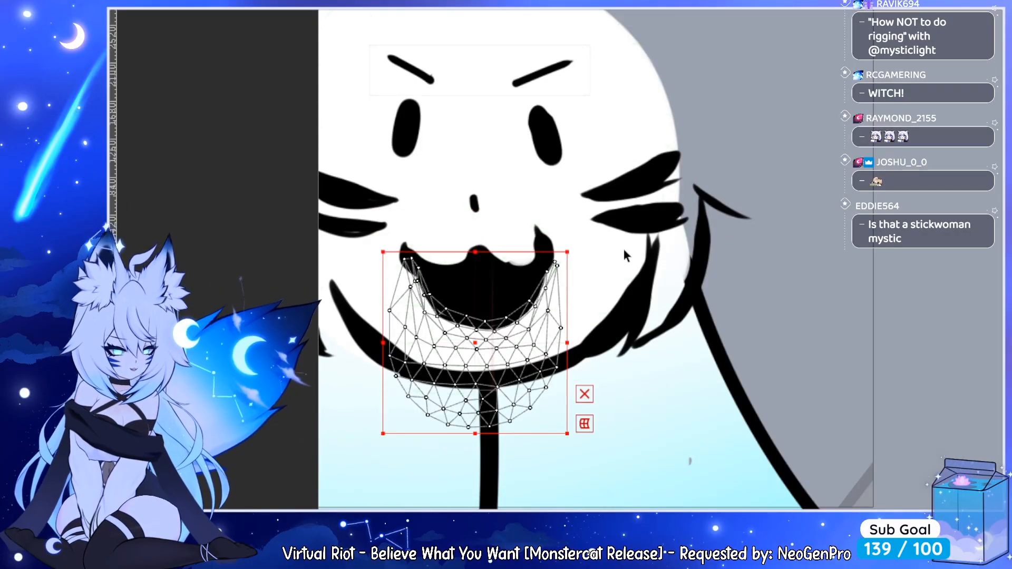
pyautogui.click(447, 271)
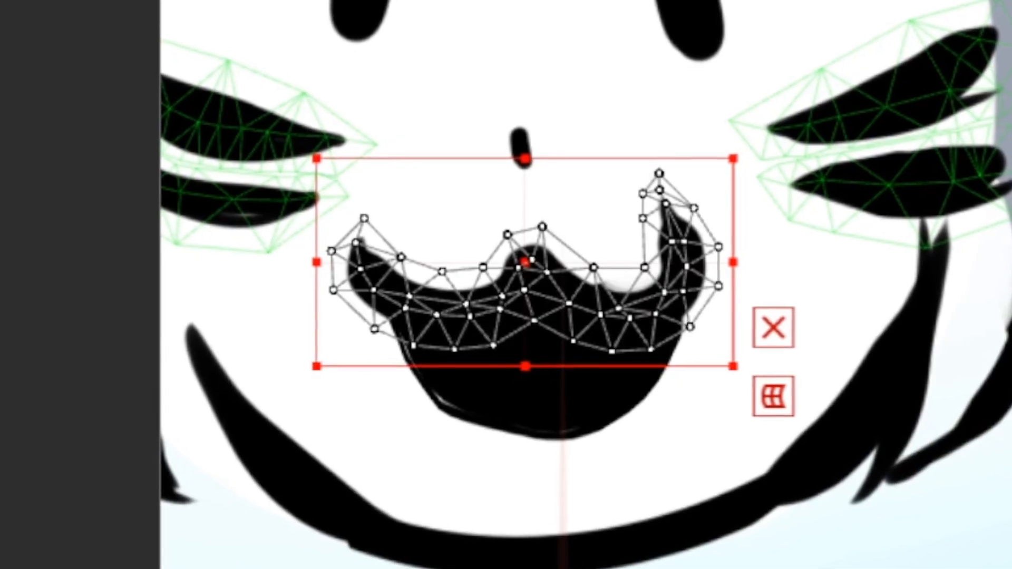
# - Lay a five-point deform path along the mouth line, pull both end points down to the mouth's sides and raise its middle point slightly
pyautogui.hotkey('ctrl', 'e')
pyautogui.click(441, 324)
pyautogui.click(529, 267)
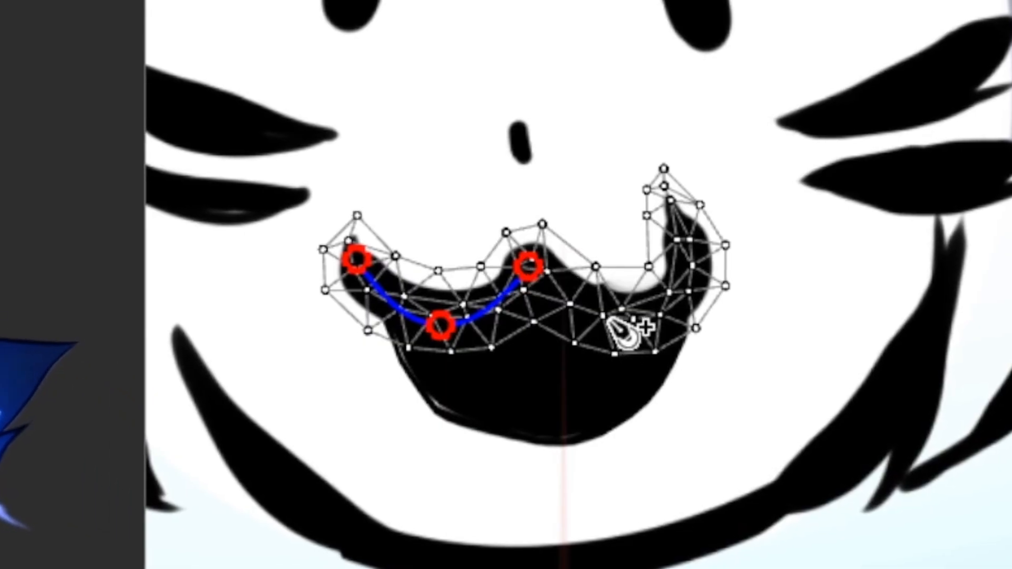
pyautogui.click(608, 312)
pyautogui.click(687, 218)
pyautogui.moveTo(353, 259); pyautogui.dragTo(343, 384)
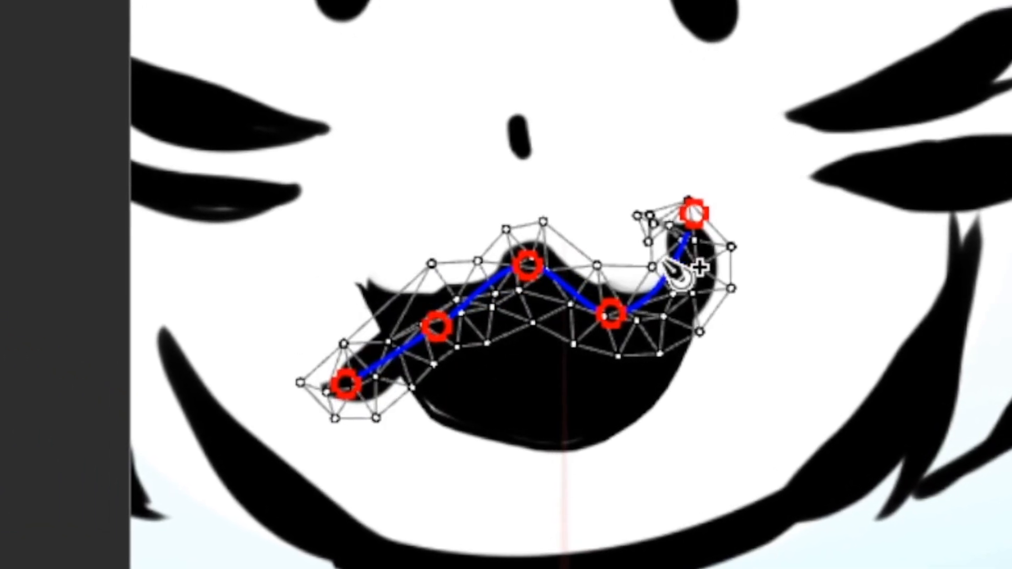
pyautogui.moveTo(691, 213); pyautogui.dragTo(715, 382)
pyautogui.moveTo(527, 265); pyautogui.dragTo(522, 234)
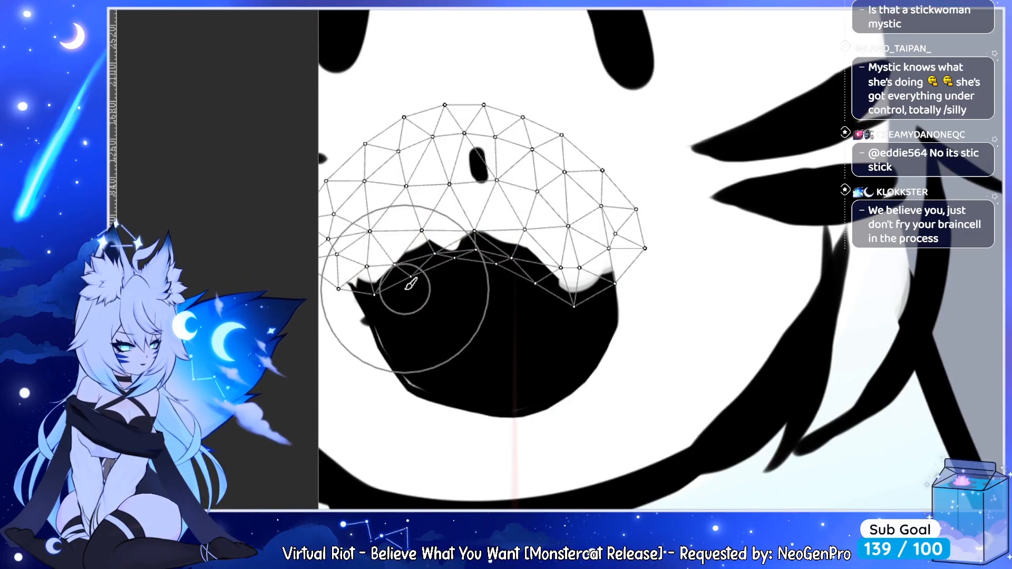
# - Reshape the white mesh above the mouth, the lower mouth line and the white mesh below it with the deform brush to fit the open mouth
pyautogui.moveTo(405, 289)
pyautogui.mouseDown()
pyautogui.moveTo(440, 278)
pyautogui.moveTo(322, 289)
pyautogui.moveTo(355, 264)
pyautogui.mouseUp()
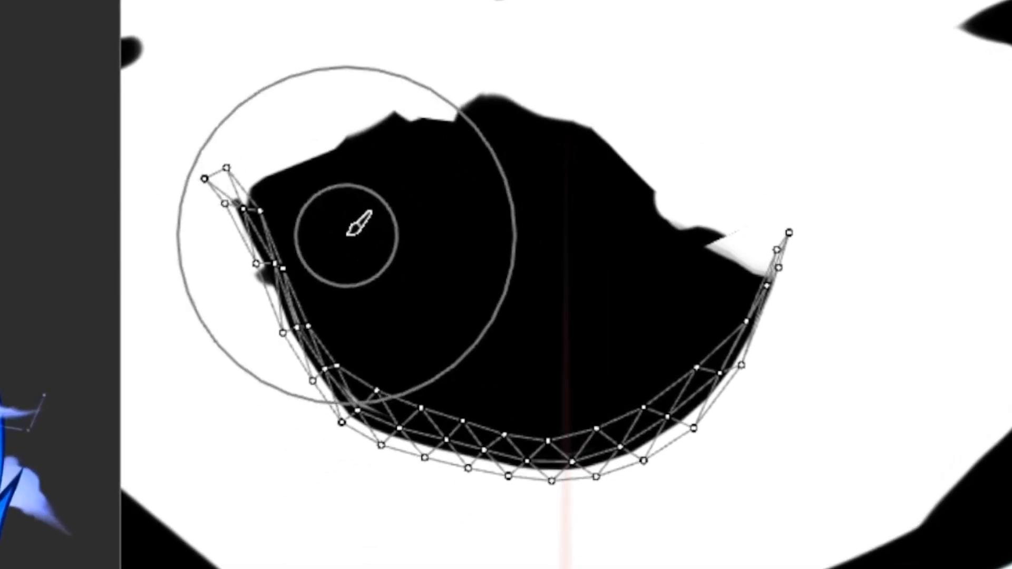
pyautogui.moveTo(349, 234); pyautogui.dragTo(255, 169)
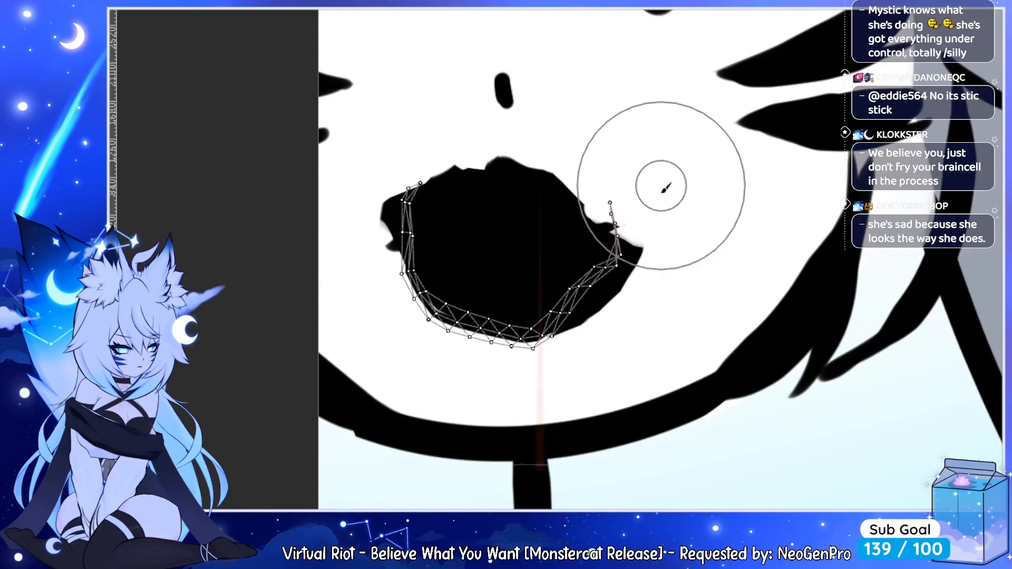
pyautogui.moveTo(666, 188); pyautogui.dragTo(655, 192)
pyautogui.moveTo(515, 339); pyautogui.dragTo(583, 335)
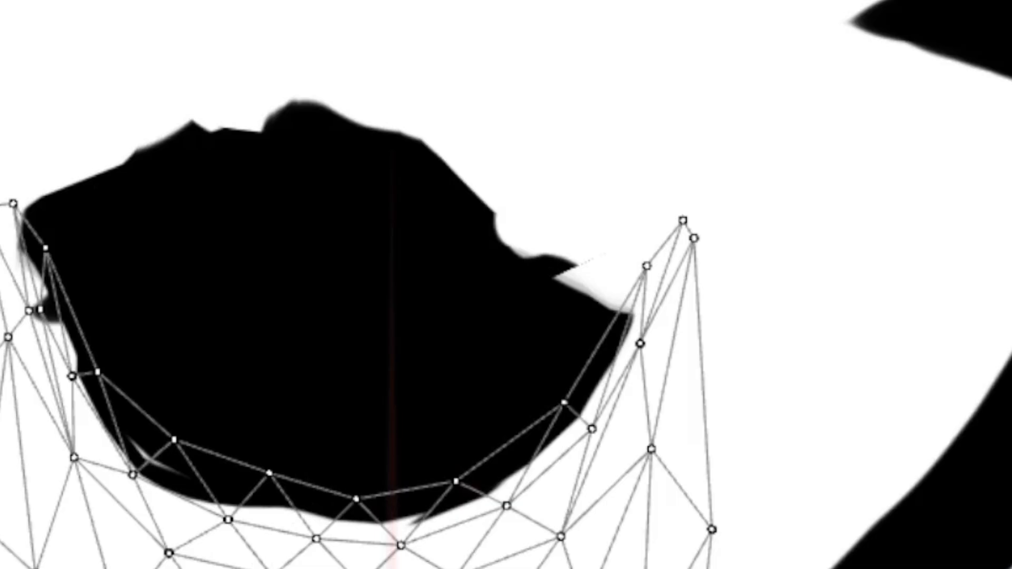
pyautogui.moveTo(728, 467)
pyautogui.mouseDown()
pyautogui.moveTo(655, 237)
pyautogui.moveTo(554, 219)
pyautogui.mouseUp()
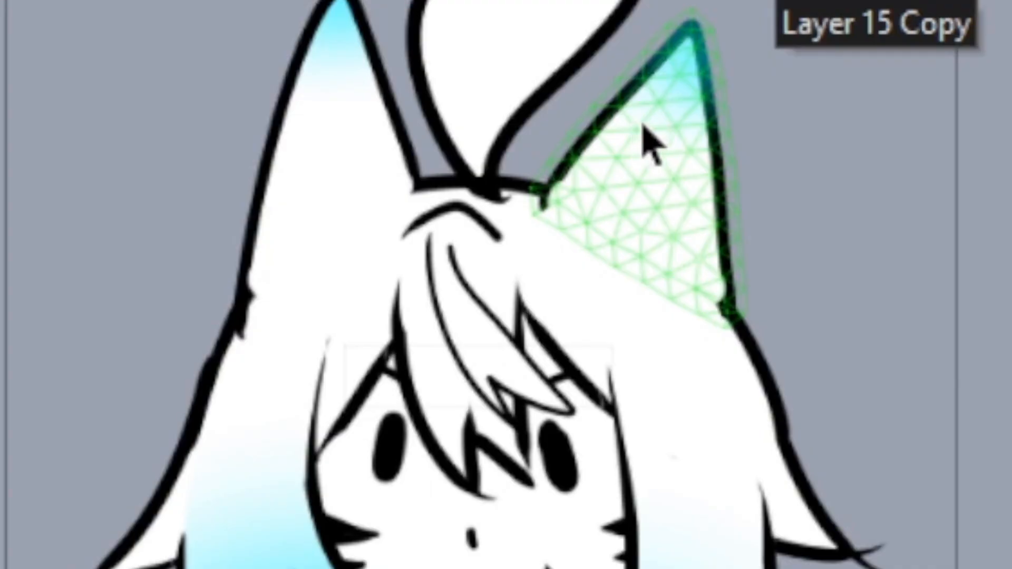
# - Place a rotation deformer at the base of the Layer 15 Copy ear and rotate the ear outward and down against the head
pyautogui.click(644, 140)
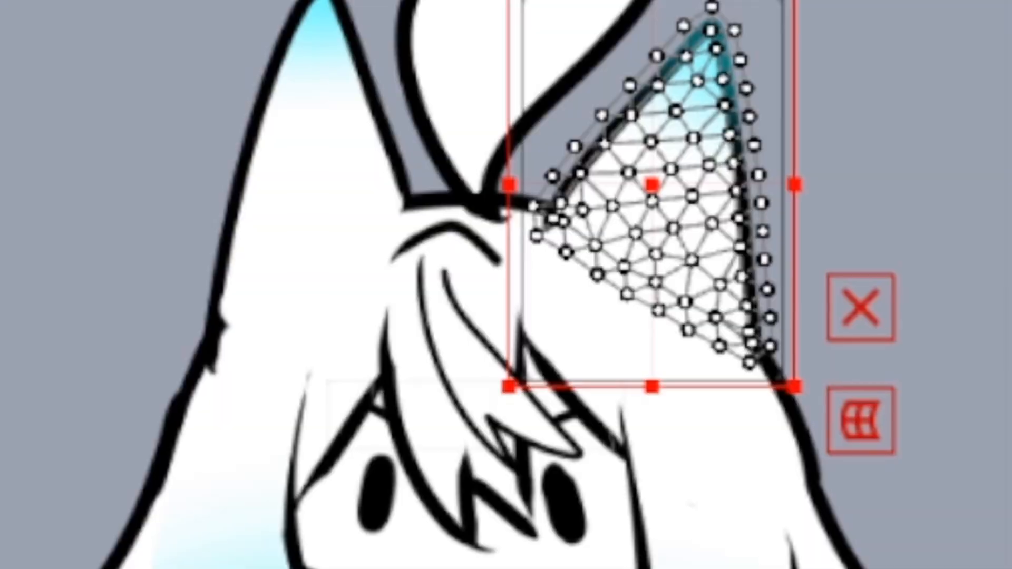
pyautogui.click(661, 108)
pyautogui.moveTo(660, 177); pyautogui.dragTo(626, 308)
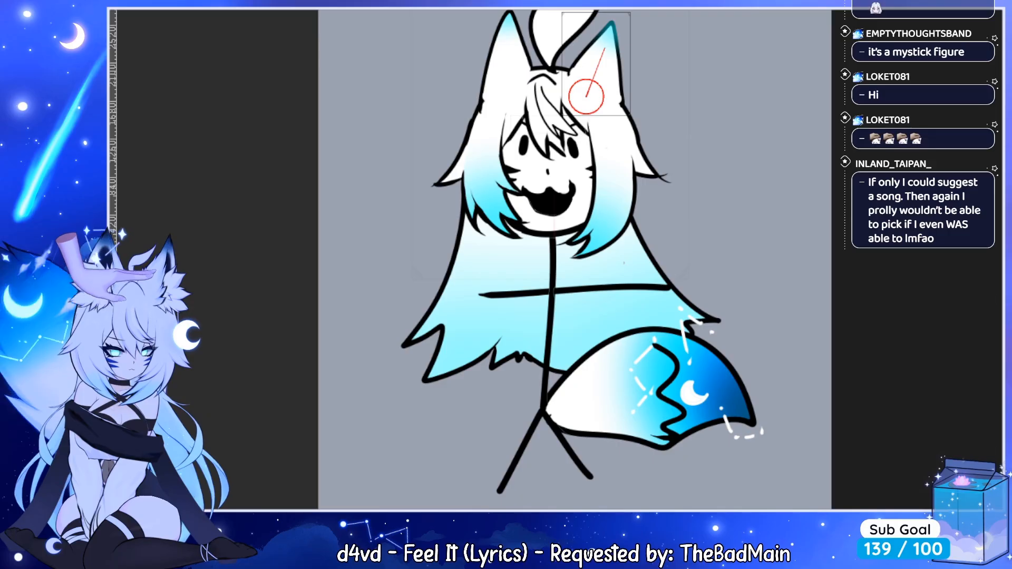
pyautogui.moveTo(604, 55)
pyautogui.mouseDown()
pyautogui.moveTo(638, 138)
pyautogui.moveTo(632, 152)
pyautogui.mouseUp()
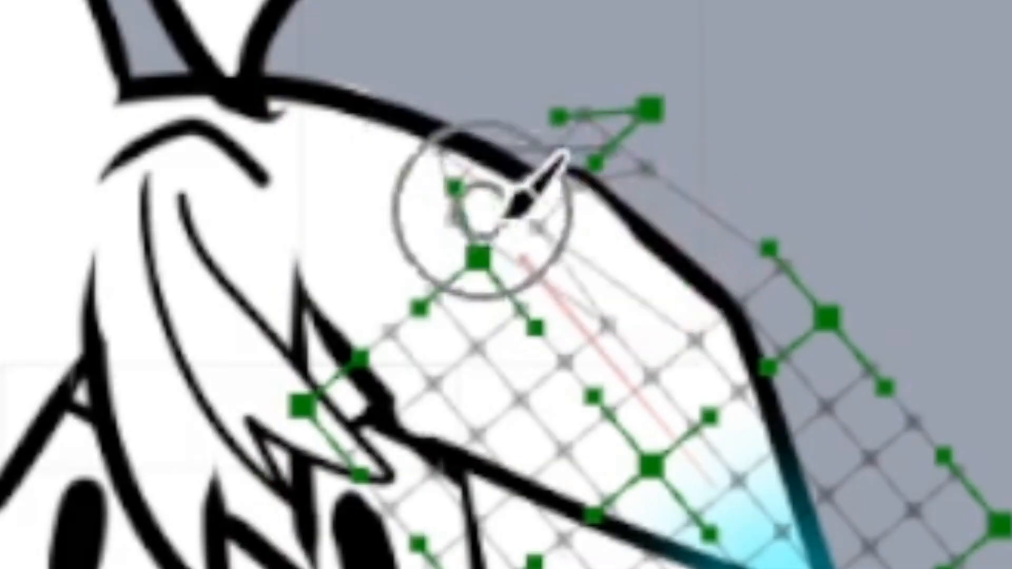
# - Reshape the warp deformers of both ears with the deform brush so the rotated ears' bases blend into the head outline
pyautogui.moveTo(482, 207); pyautogui.dragTo(421, 180)
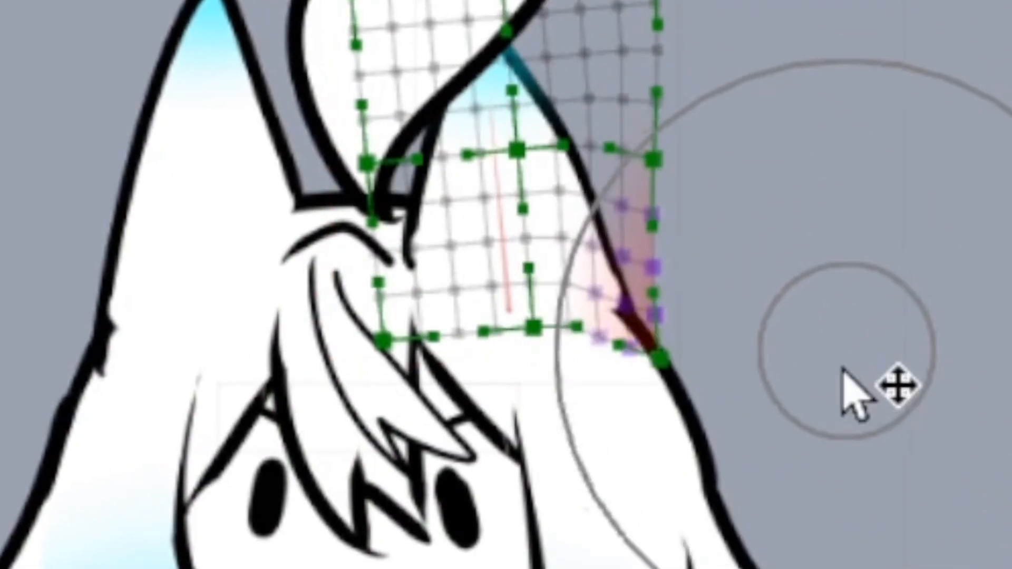
pyautogui.moveTo(847, 389); pyautogui.dragTo(768, 422)
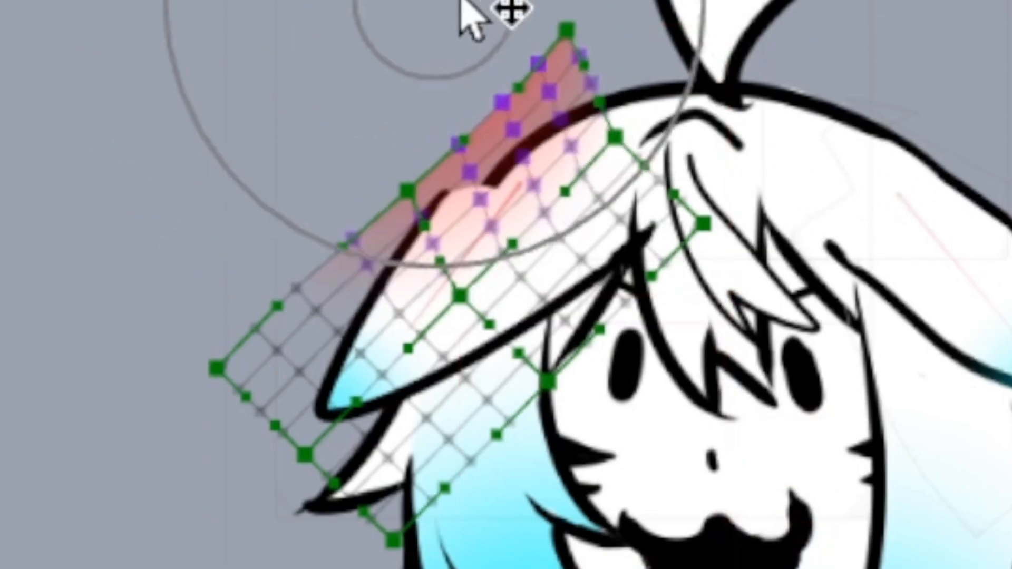
pyautogui.moveTo(464, 11); pyautogui.dragTo(479, 29)
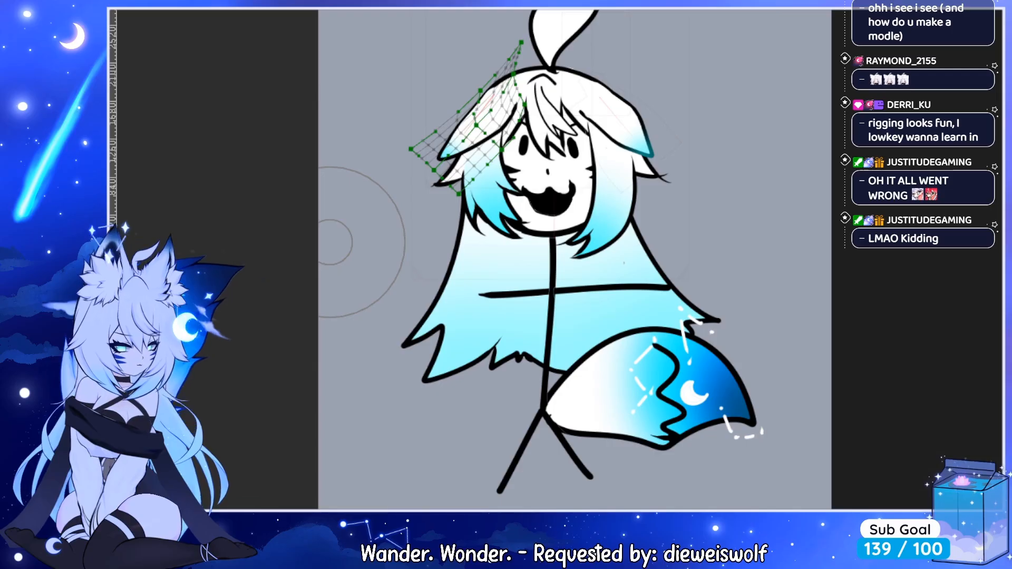
pyautogui.moveTo(419, 103); pyautogui.dragTo(501, 68)
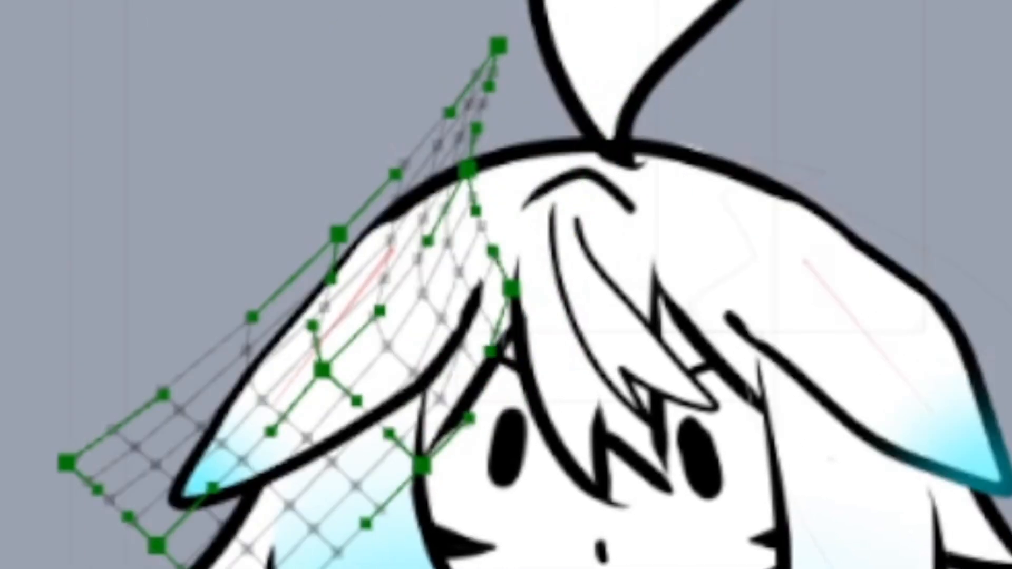